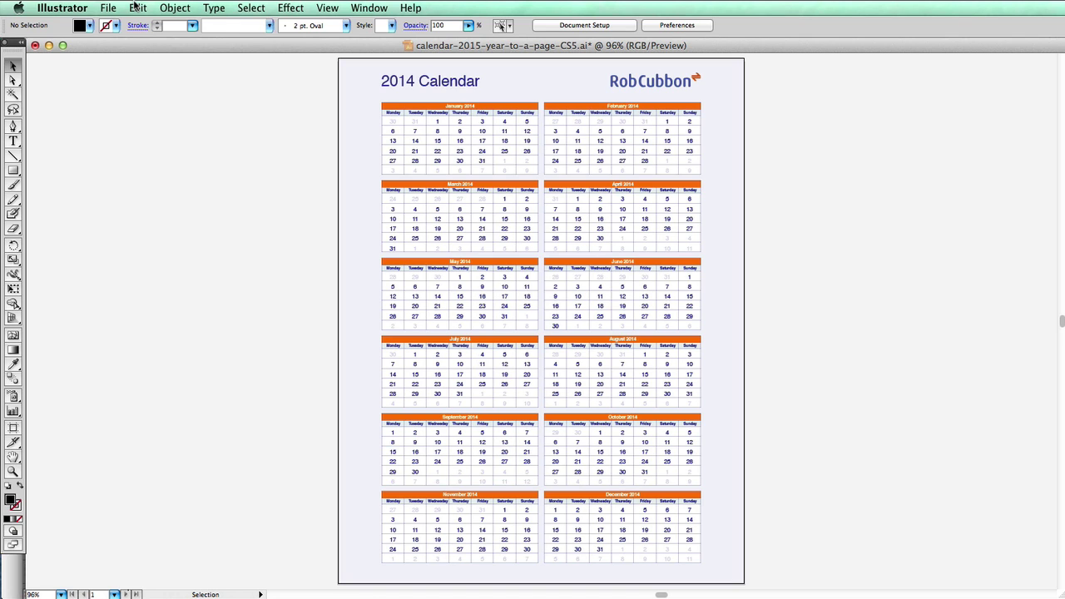
- Find every instance of 2014 in the calendar and replace them all with 2015
{"action": "left_click", "coordinate": [137, 7]}
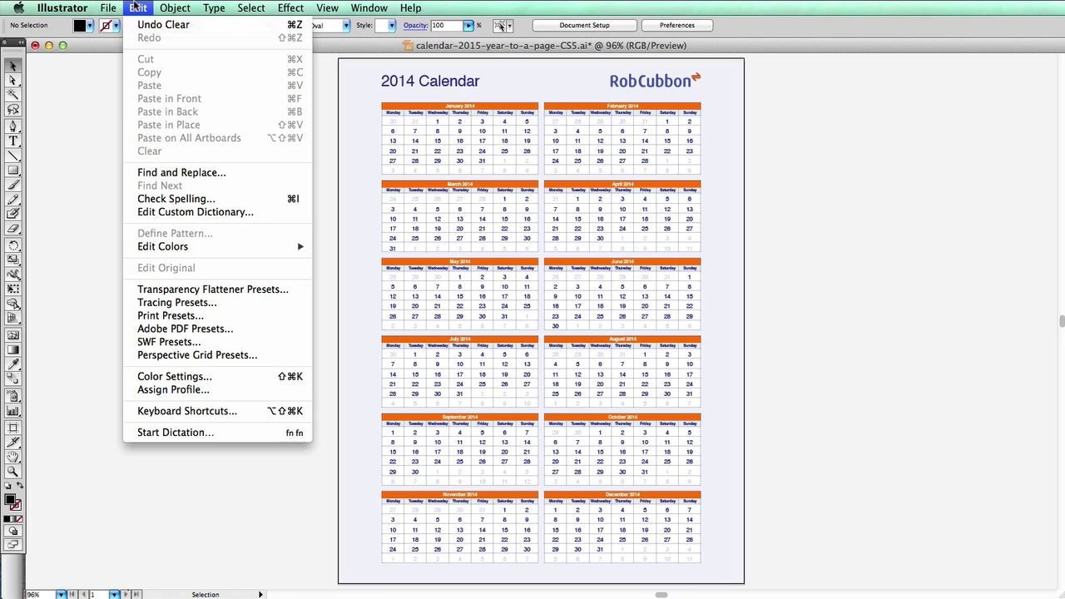
{"action": "left_click", "coordinate": [154, 172]}
{"action": "type", "text": "2014"}
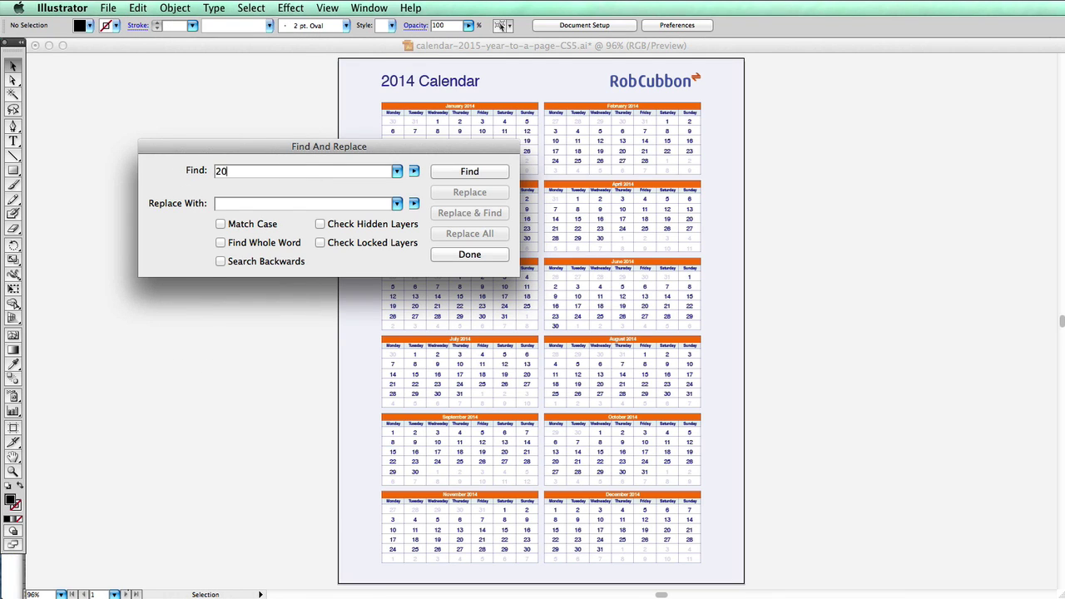
{"action": "key", "text": "Tab"}
{"action": "type", "text": "2015"}
{"action": "left_click", "coordinate": [454, 173]}
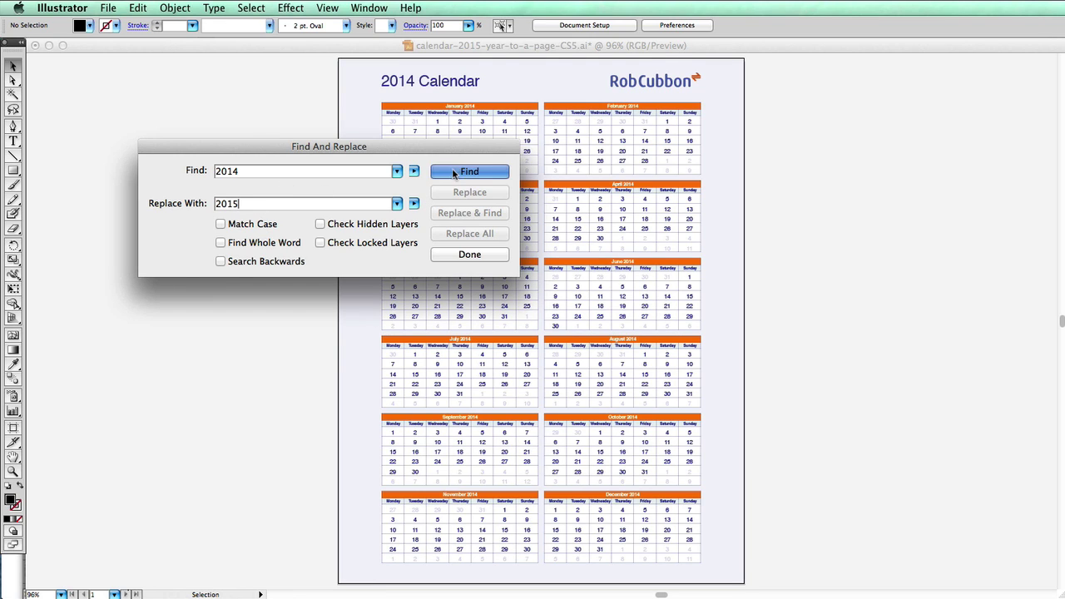
{"action": "left_click", "coordinate": [462, 235]}
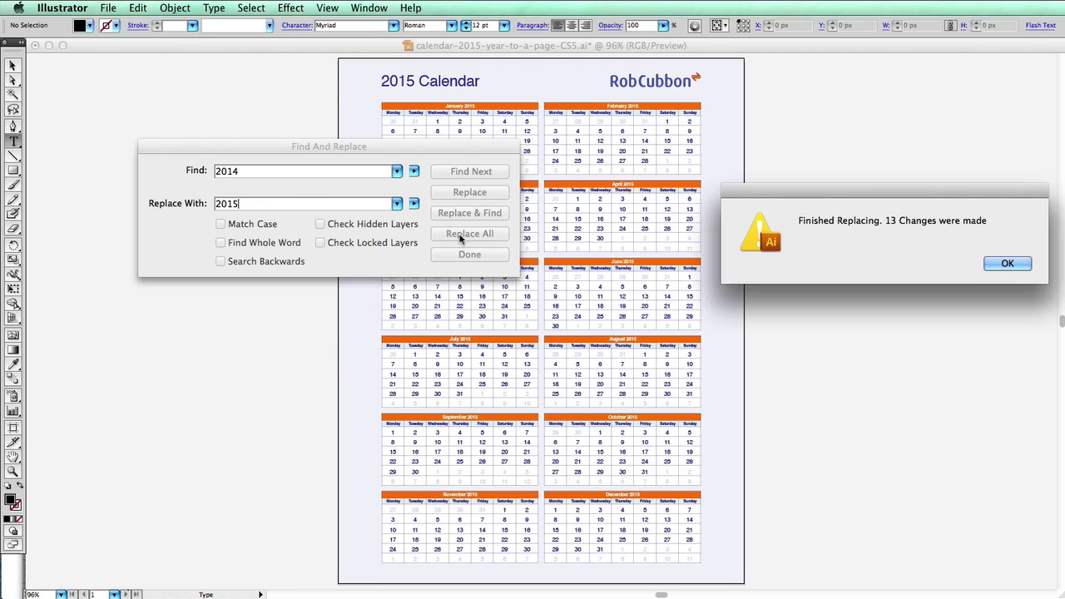
{"action": "key", "text": "Return"}
{"action": "left_click", "coordinate": [467, 257]}
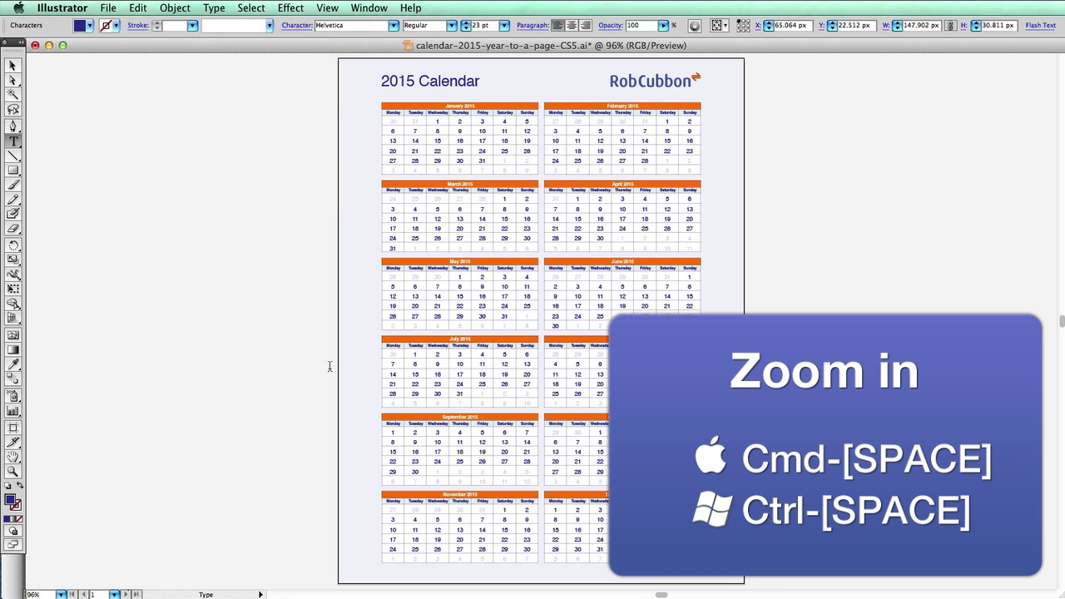
- Insert 29 followed by a column break before the 30 in January's first Monday cell
{"action": "key", "text": "Escape"}
{"action": "left_click_drag", "start_coordinate": [322, 90], "coordinate": [590, 216]}
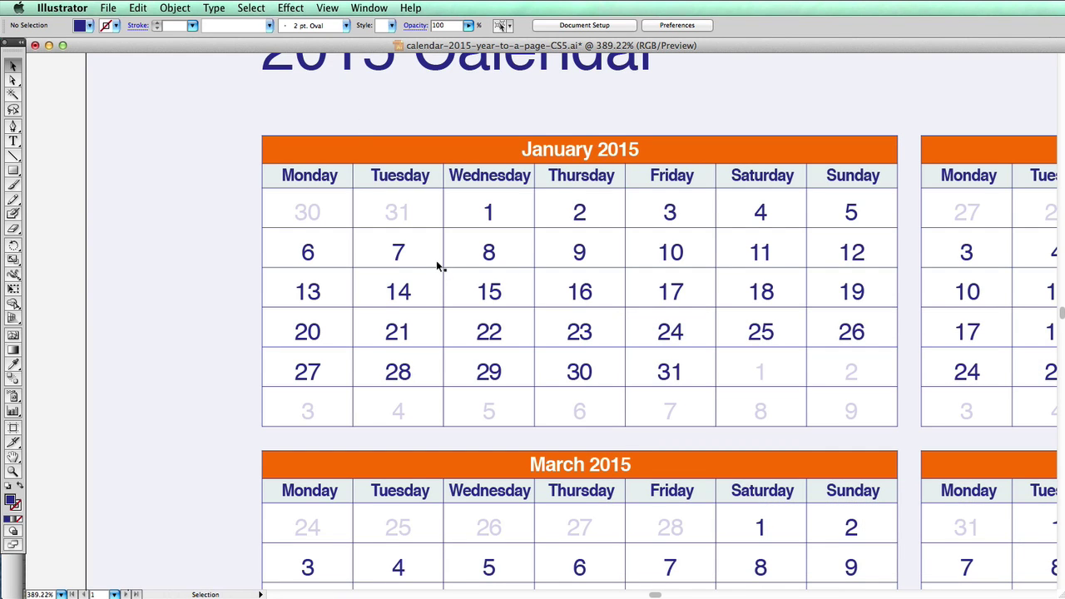
{"action": "key", "text": "super+Tab"}
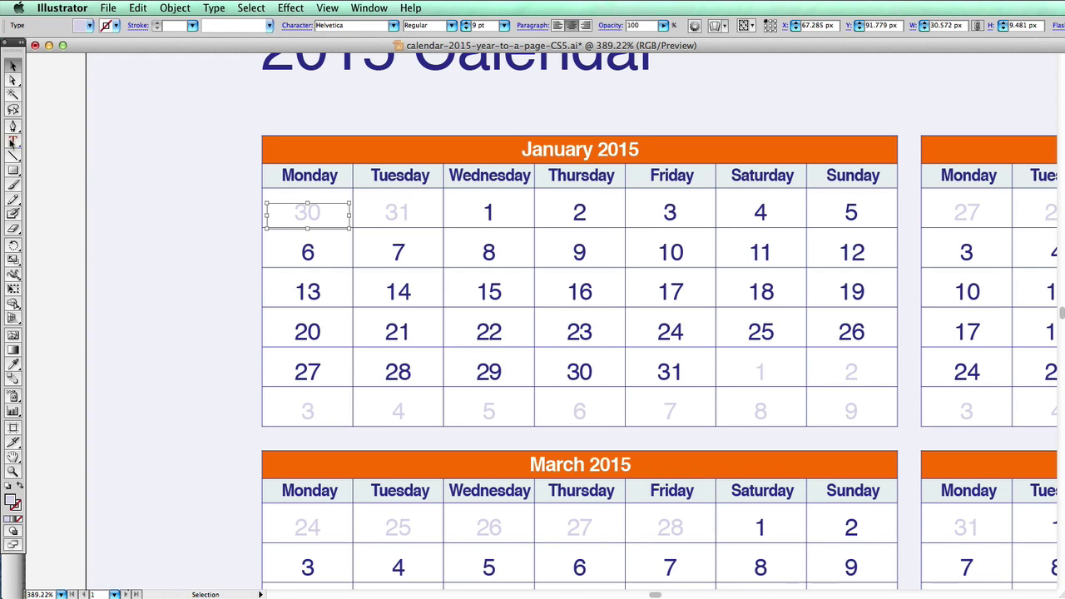
{"action": "left_click", "coordinate": [12, 141]}
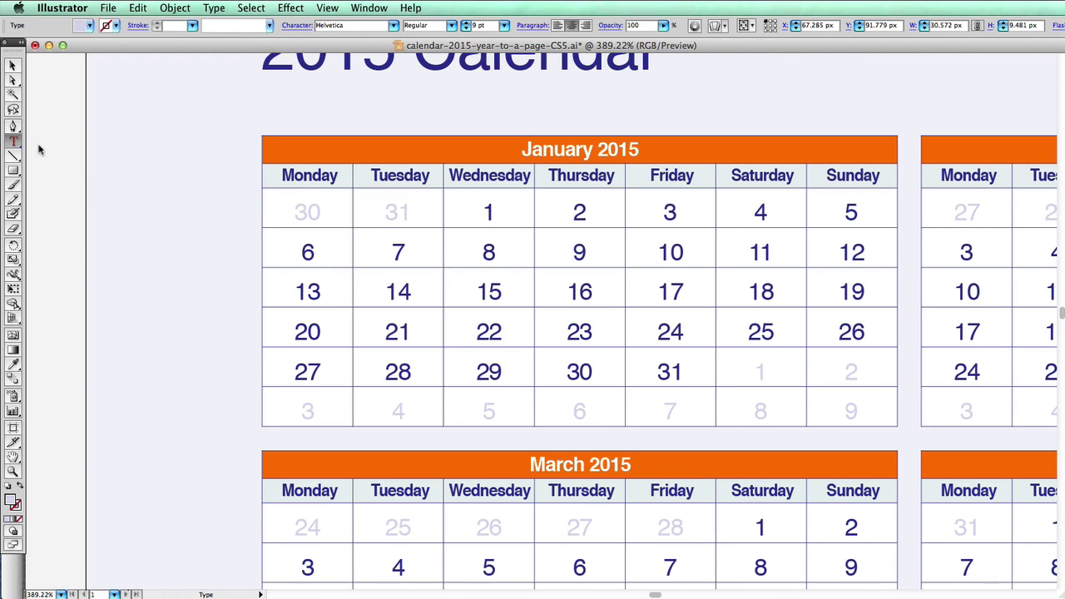
{"action": "left_click", "coordinate": [303, 215]}
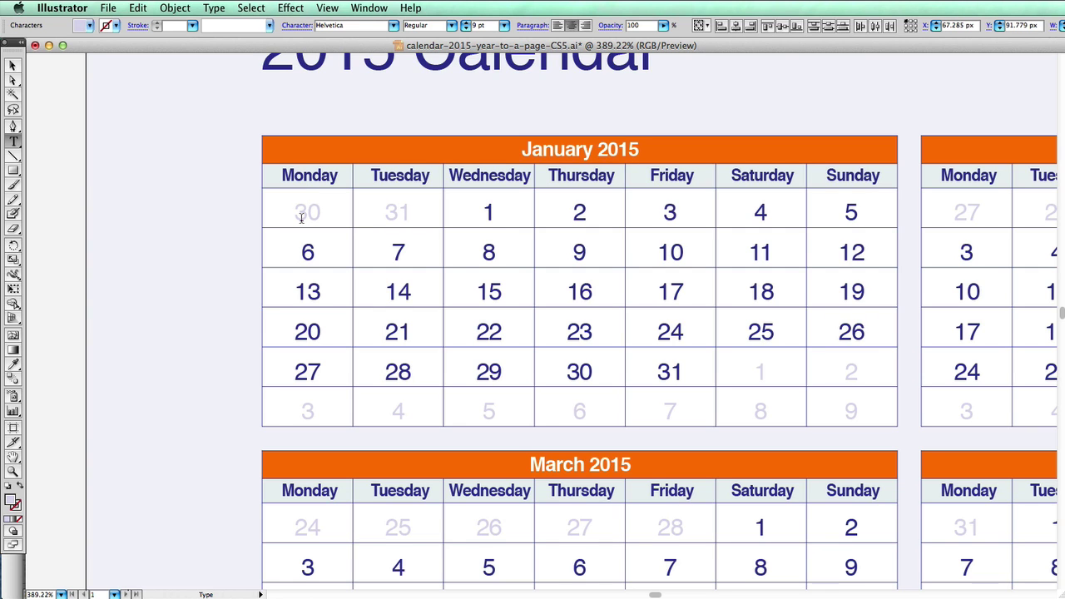
{"action": "left_click", "coordinate": [300, 221]}
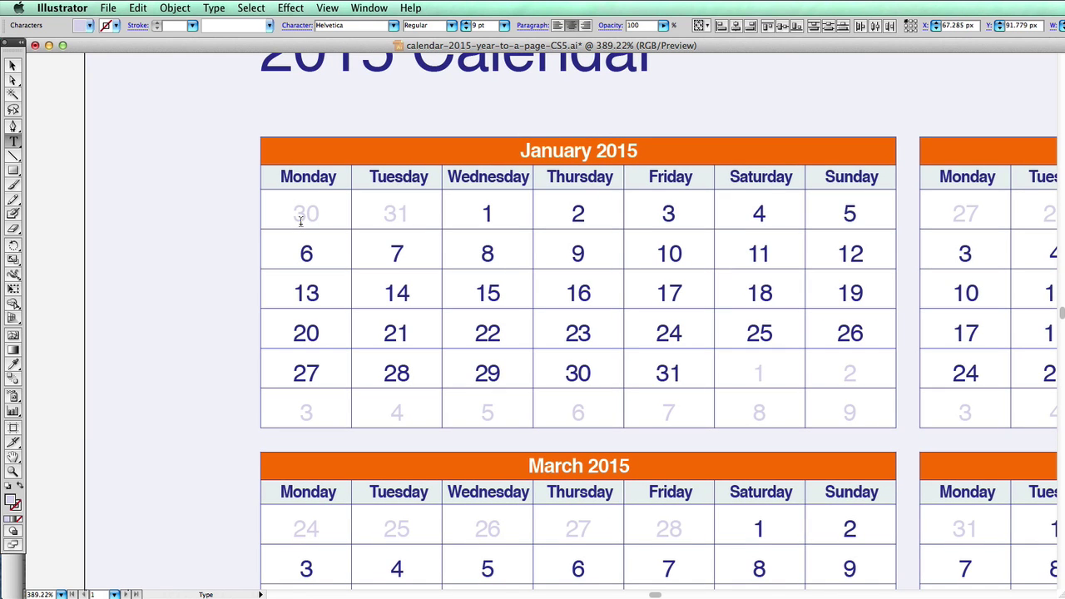
{"action": "type", "text": "29"}
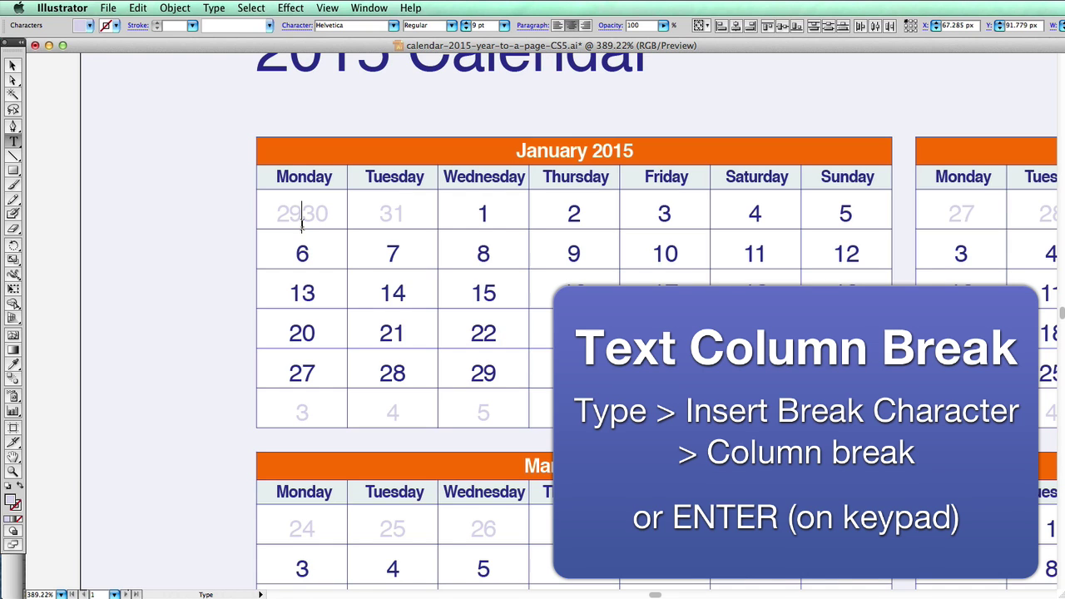
{"action": "key", "text": "KP_Enter"}
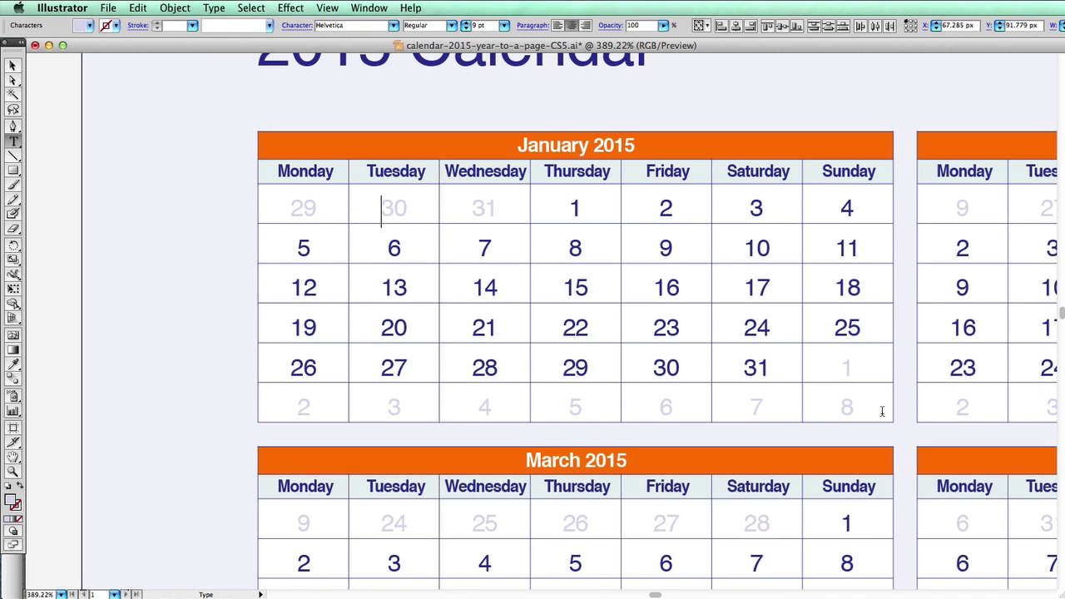
{"action": "key", "text": "Escape"}
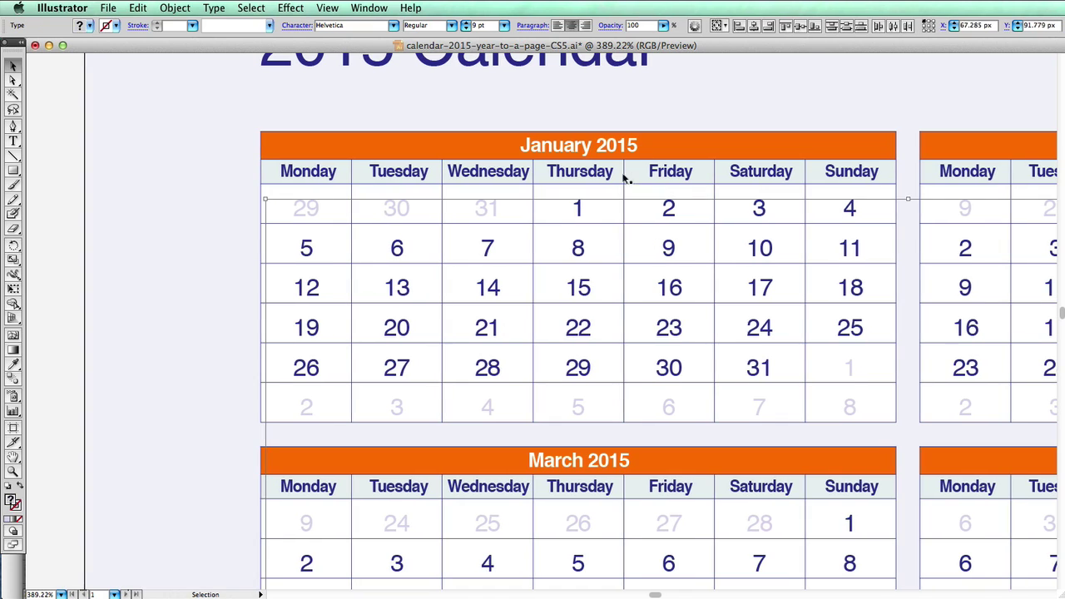
- Check the shifted January and February dates in the linked cells against the 2015 calendar in Chrome
{"action": "left_click", "coordinate": [306, 213]}
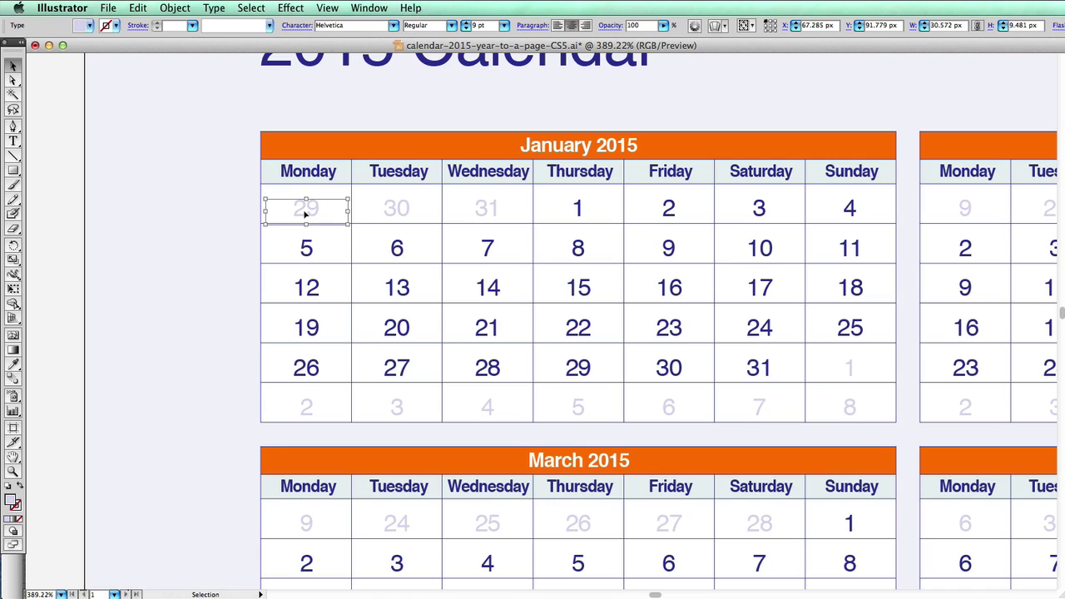
{"action": "left_click", "coordinate": [387, 211]}
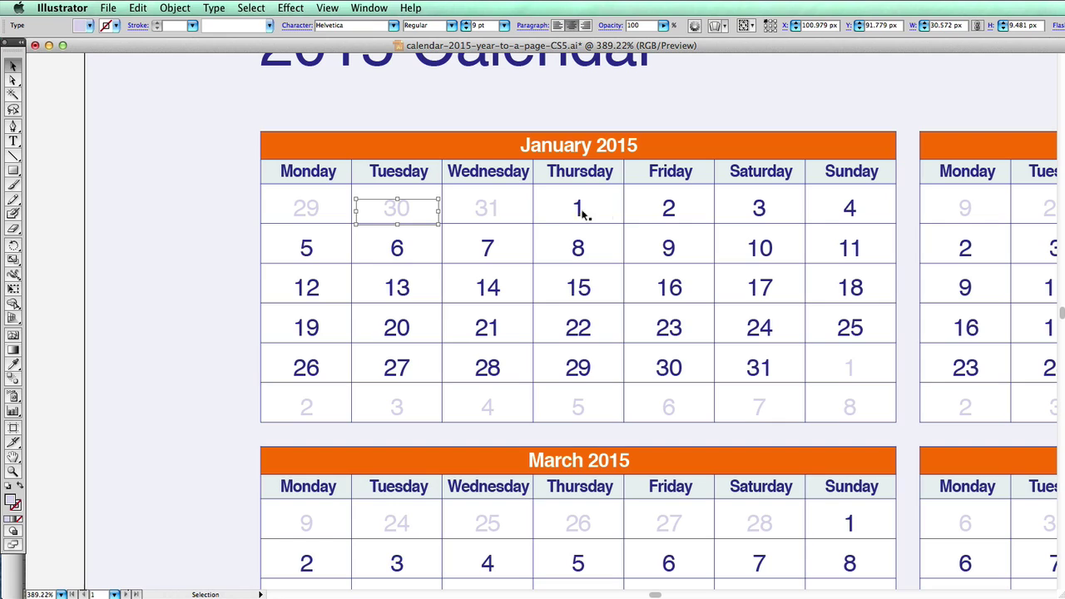
{"action": "left_click", "coordinate": [63, 286]}
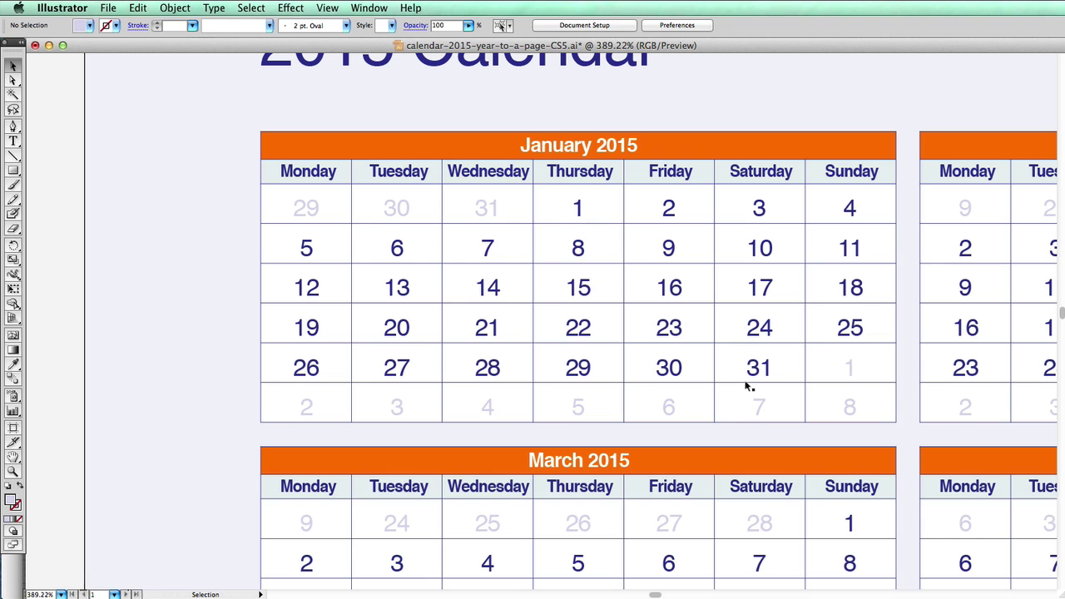
{"action": "left_click_drag", "start_coordinate": [896, 394], "coordinate": [296, 379]}
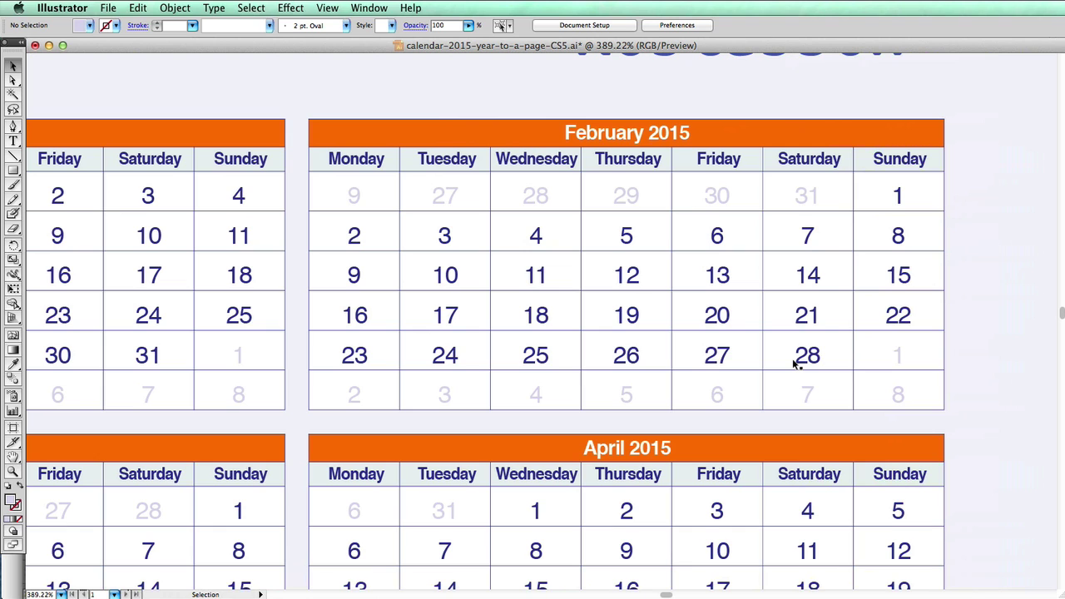
{"action": "key", "text": "a"}
{"action": "key", "text": "super+Tab"}
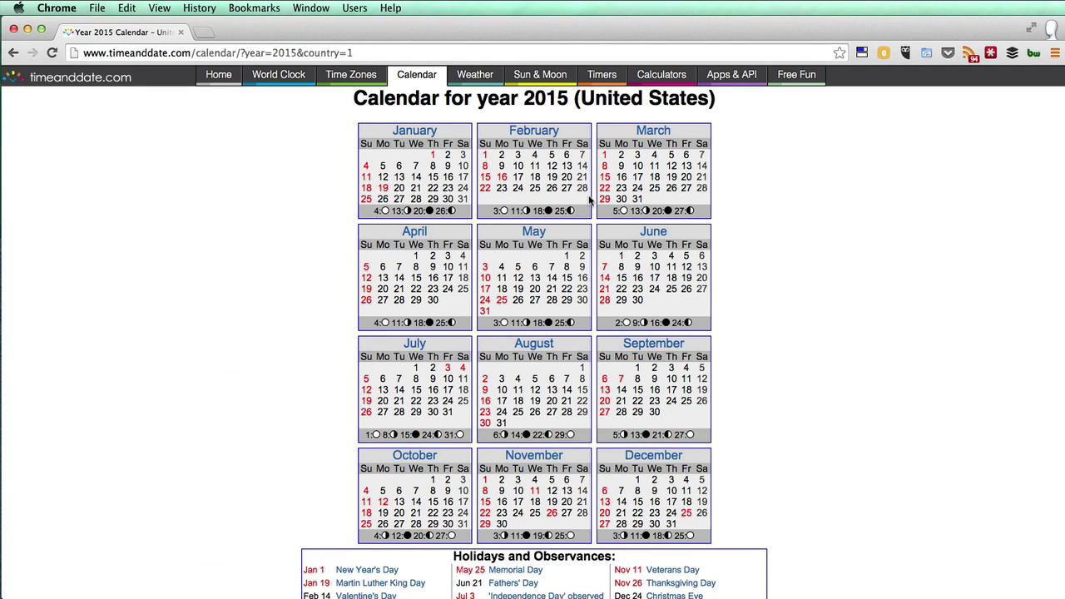
{"action": "key", "text": "super+Tab"}
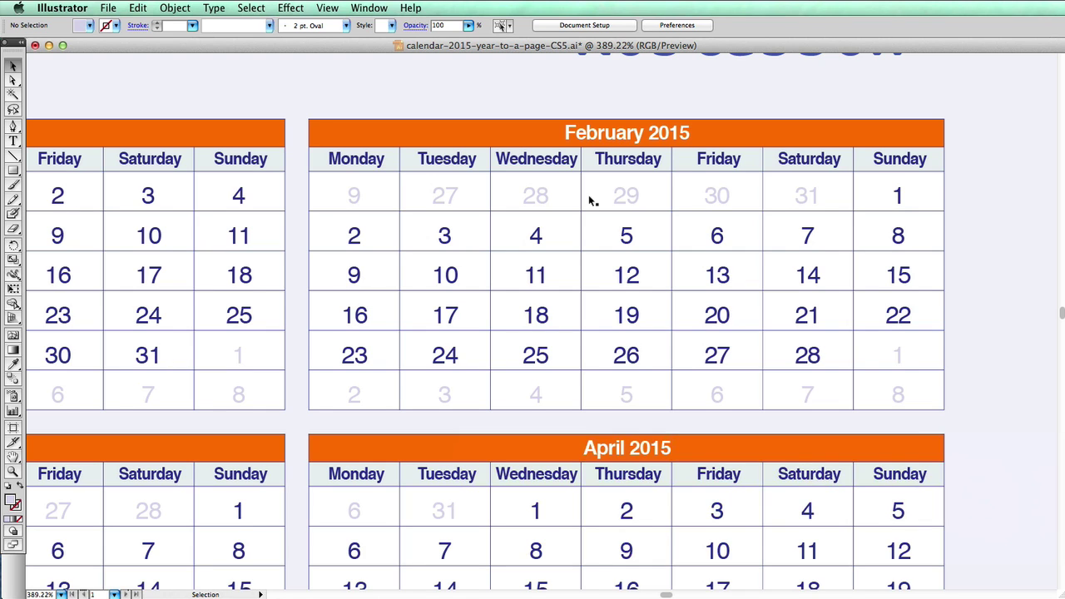
{"action": "key", "text": "a"}
{"action": "key", "text": "super+0"}
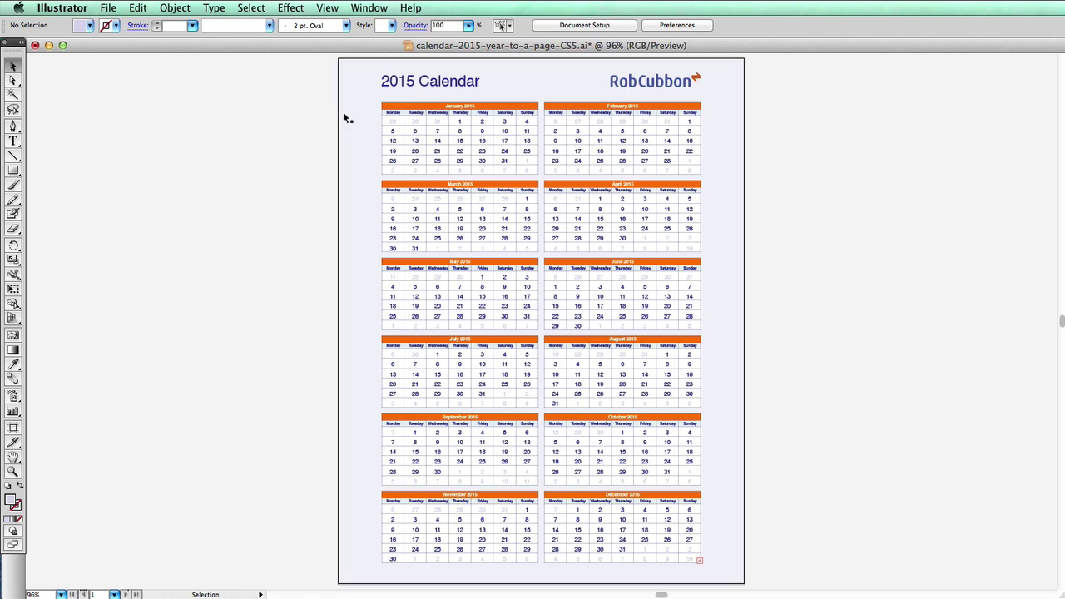
- Remove the overflowing text after the 10 in December's last Sunday cell
{"action": "key", "text": "z"}
{"action": "left_click_drag", "start_coordinate": [533, 481], "coordinate": [723, 569]}
{"action": "key", "text": "v"}
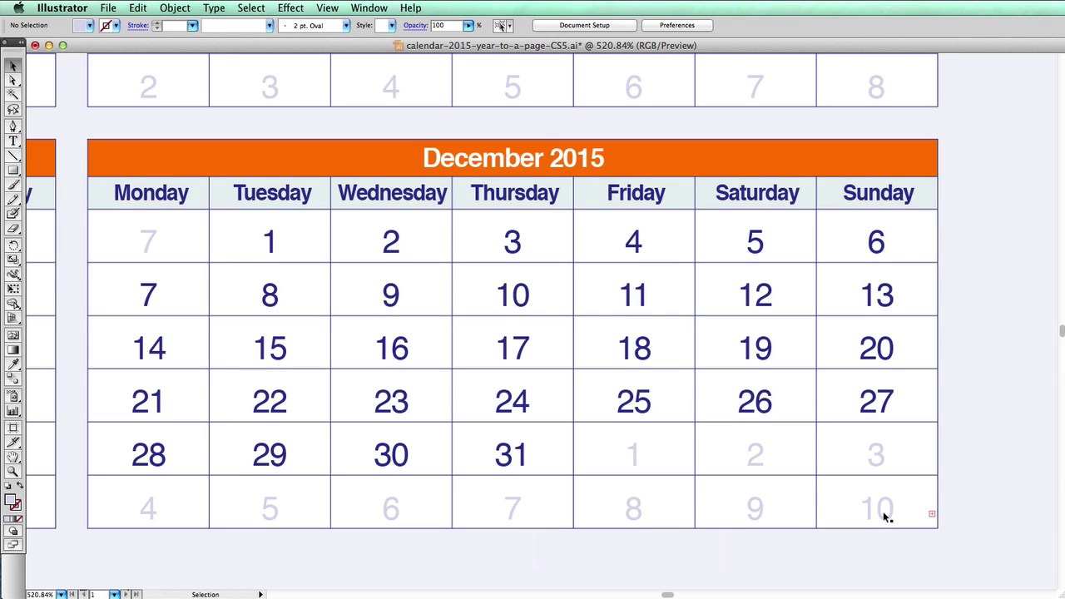
{"action": "left_click", "coordinate": [886, 517]}
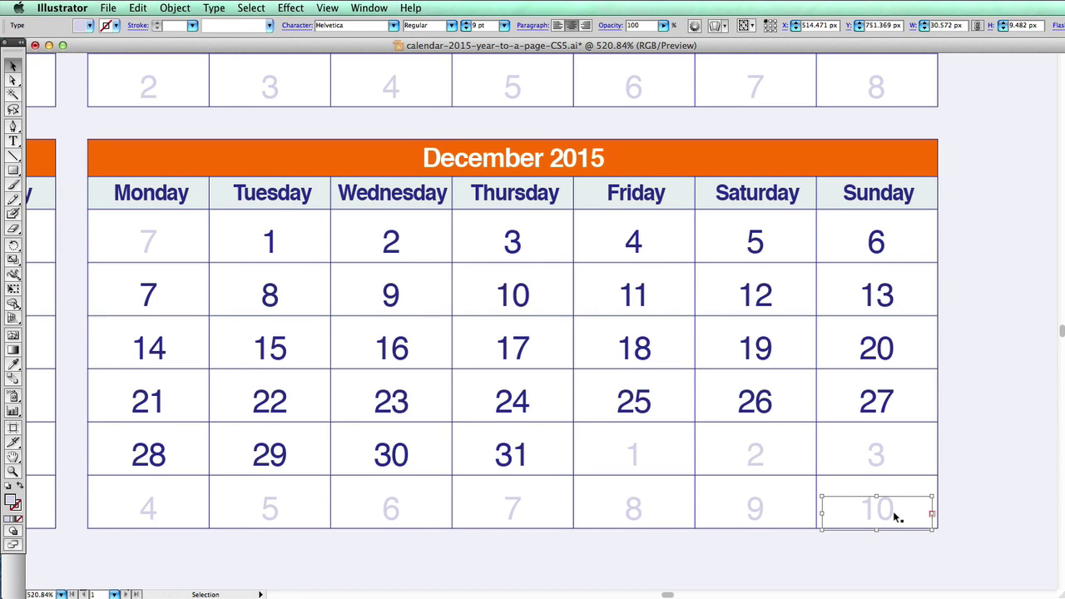
{"action": "double_click", "coordinate": [895, 517]}
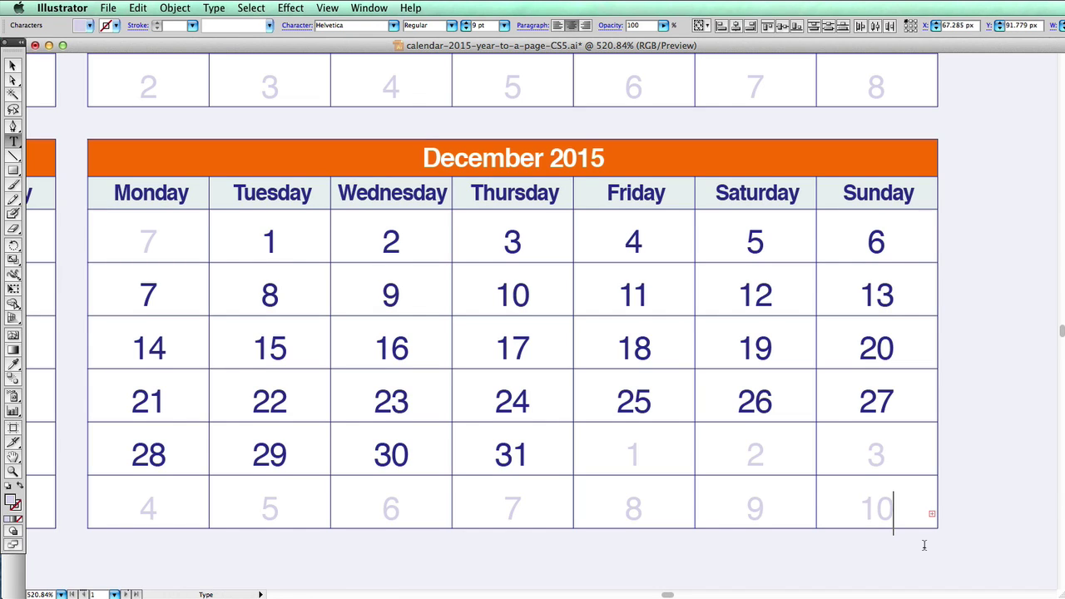
{"action": "type", "text": "1"}
{"action": "key", "text": "BackSpace"}
{"action": "left_click", "coordinate": [11, 65]}
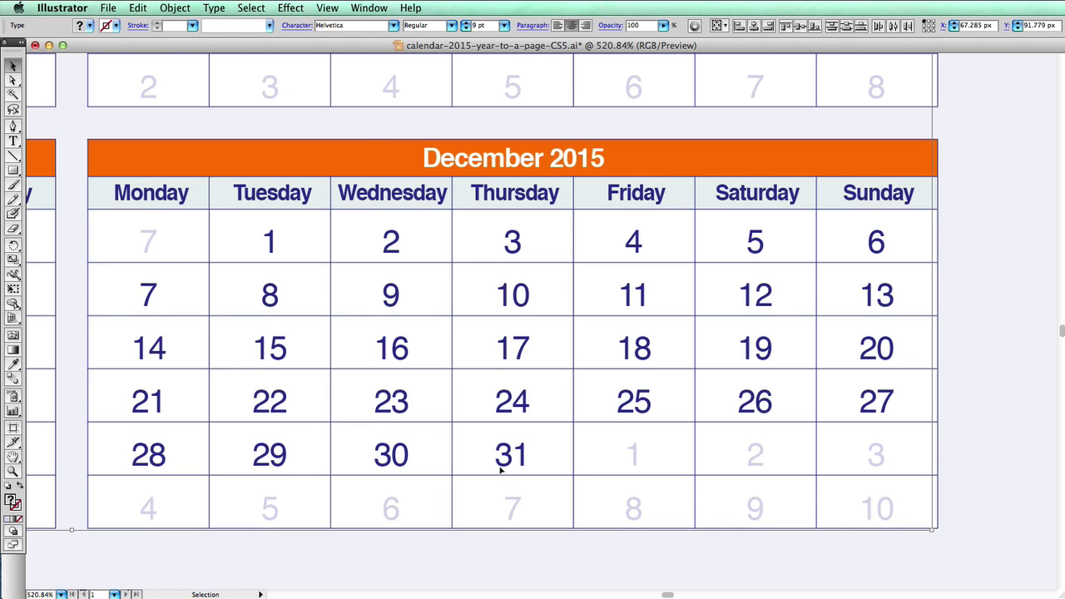
- Compare the December dates with the online 2015 calendar, deselect the date frames and save the calendar
{"action": "key", "text": "super+Tab"}
{"action": "key", "text": "super+Tab"}
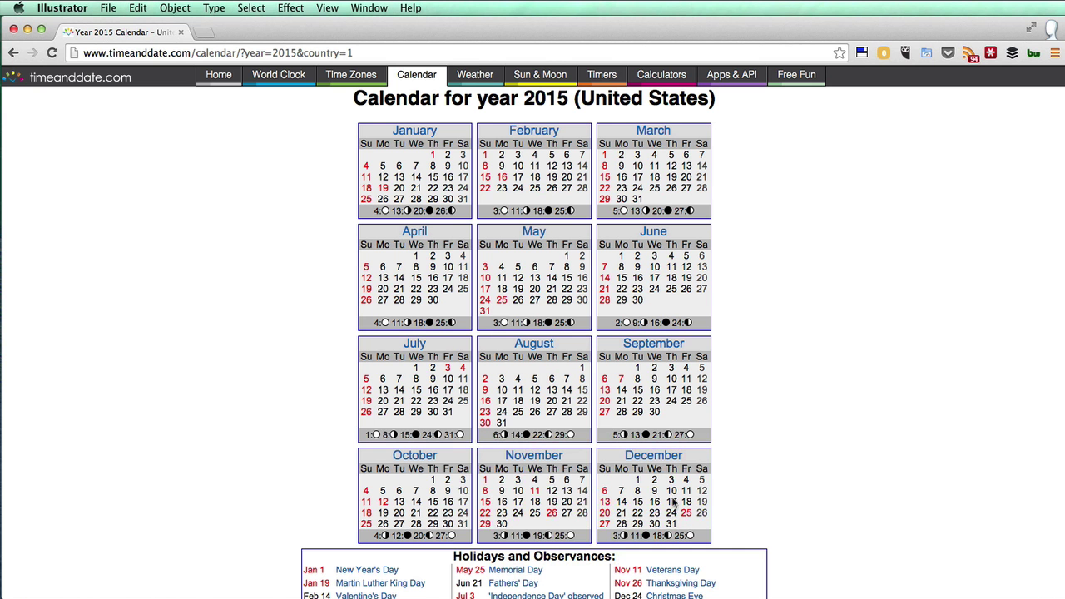
{"action": "key", "text": "super+0"}
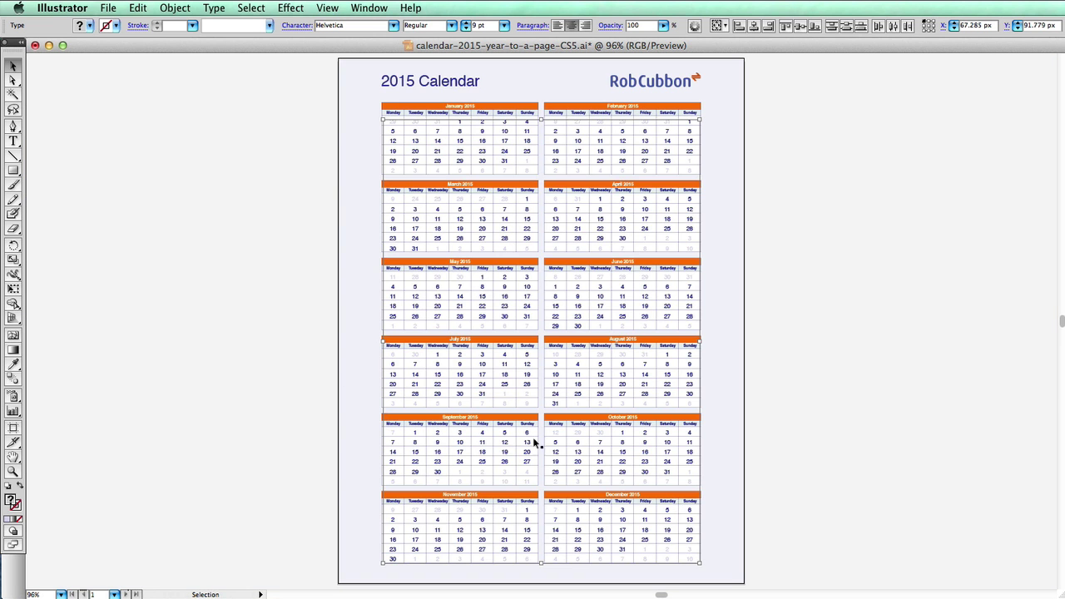
{"action": "left_click", "coordinate": [192, 110]}
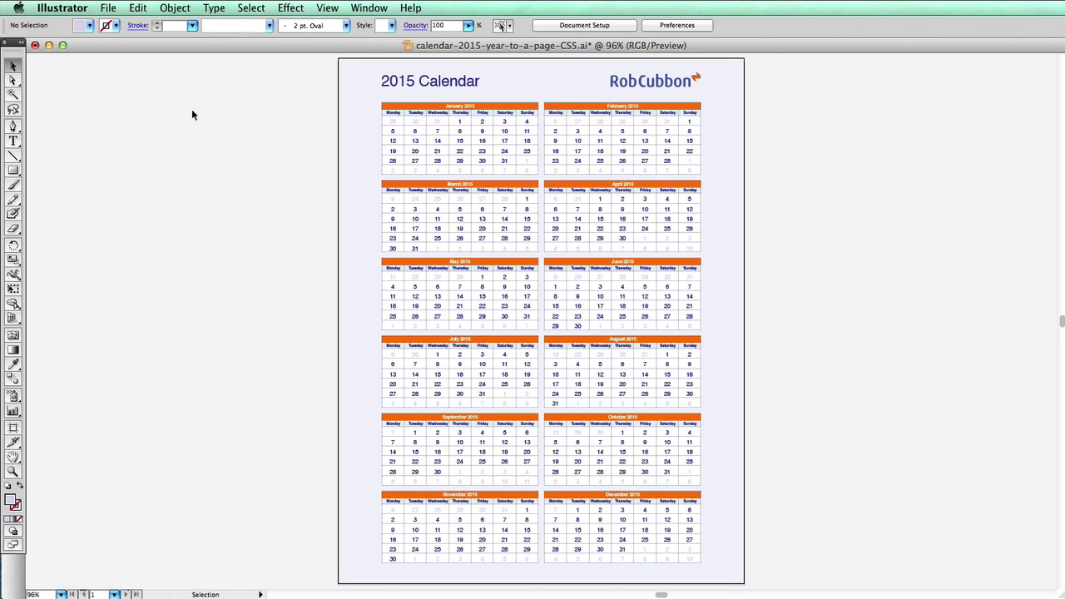
{"action": "key", "text": "a"}
{"action": "key", "text": "super+s"}
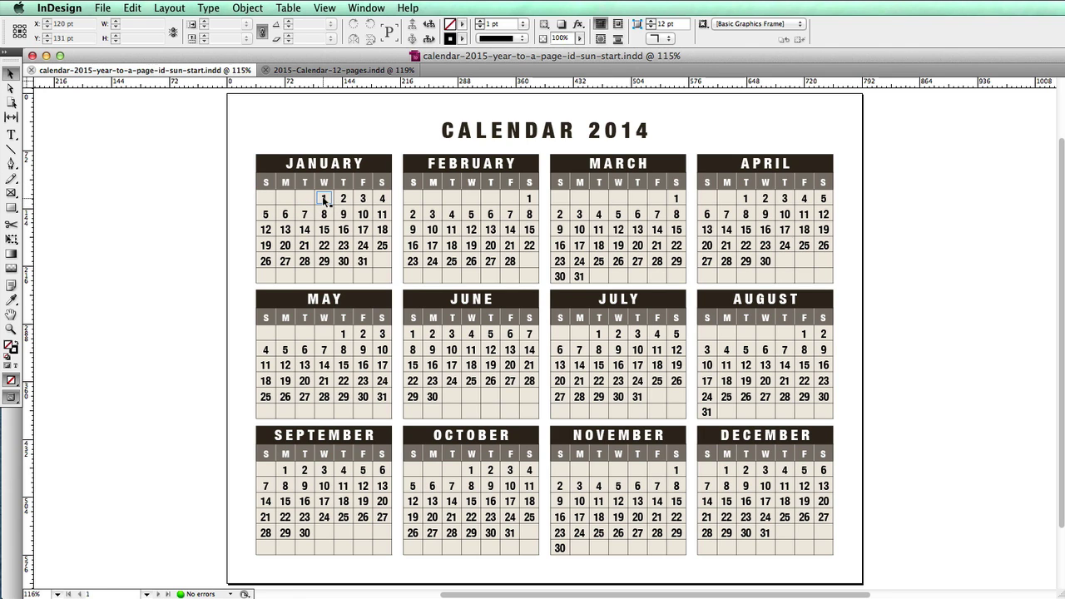
- In InDesign's year-to-a-page calendar, insert a break before January's 1 to move all dates forward one cell
{"action": "key", "text": "t"}
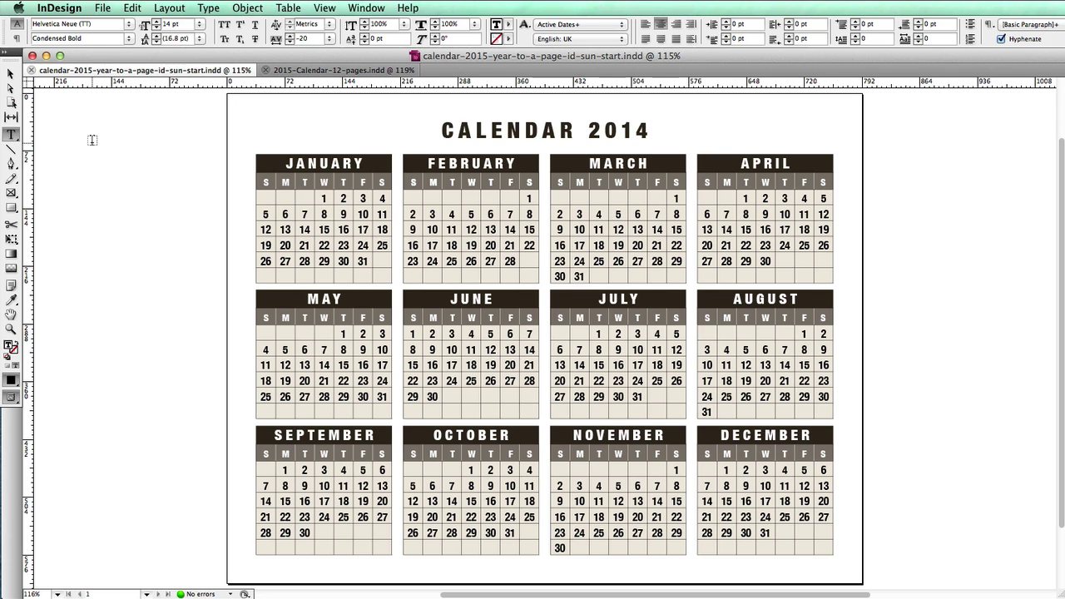
{"action": "key", "text": "Return"}
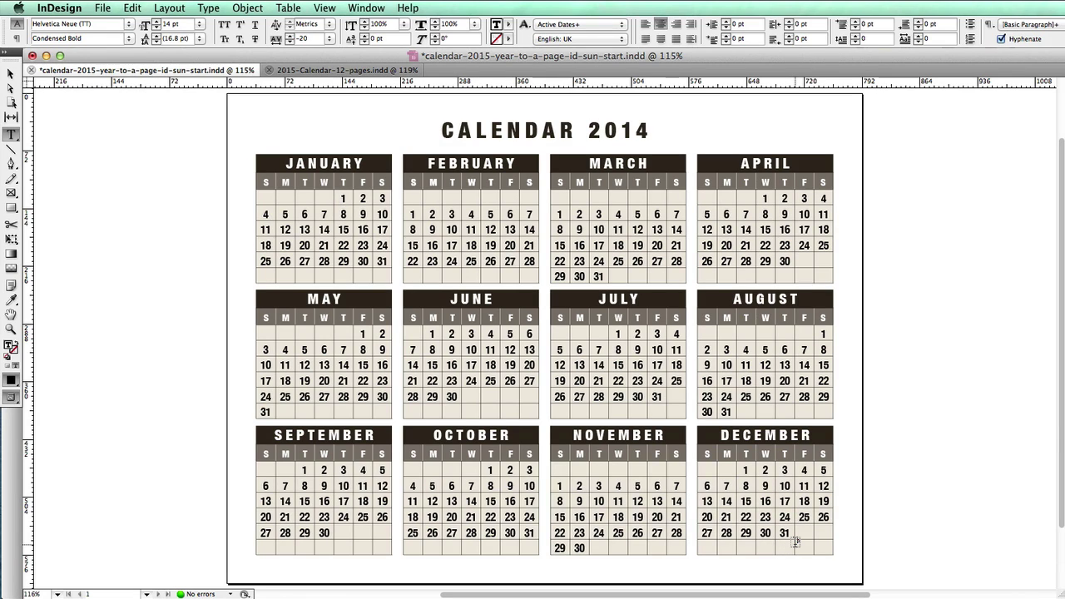
- Change the year in the calendar title to 2015 and save the document
{"action": "left_click_drag", "start_coordinate": [636, 130], "coordinate": [651, 131]}
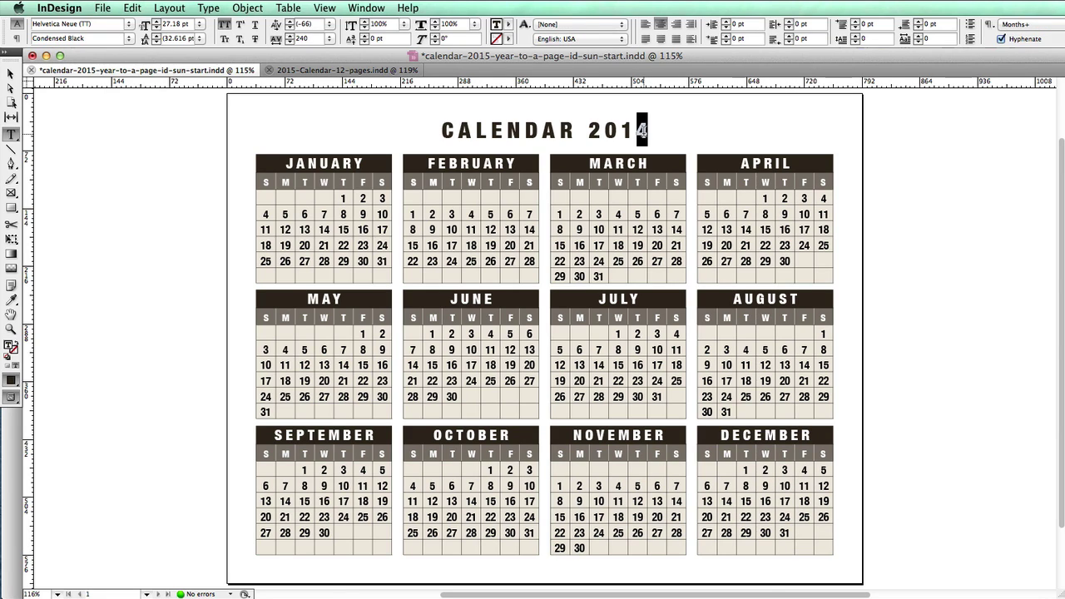
{"action": "type", "text": "5"}
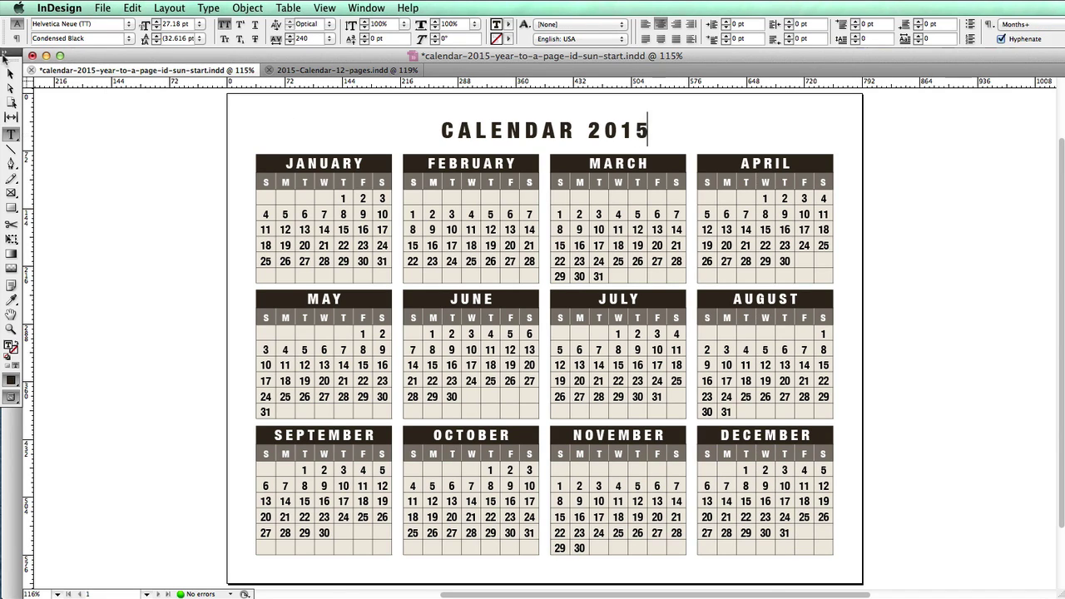
{"action": "key", "text": "Escape"}
{"action": "left_click", "coordinate": [155, 221]}
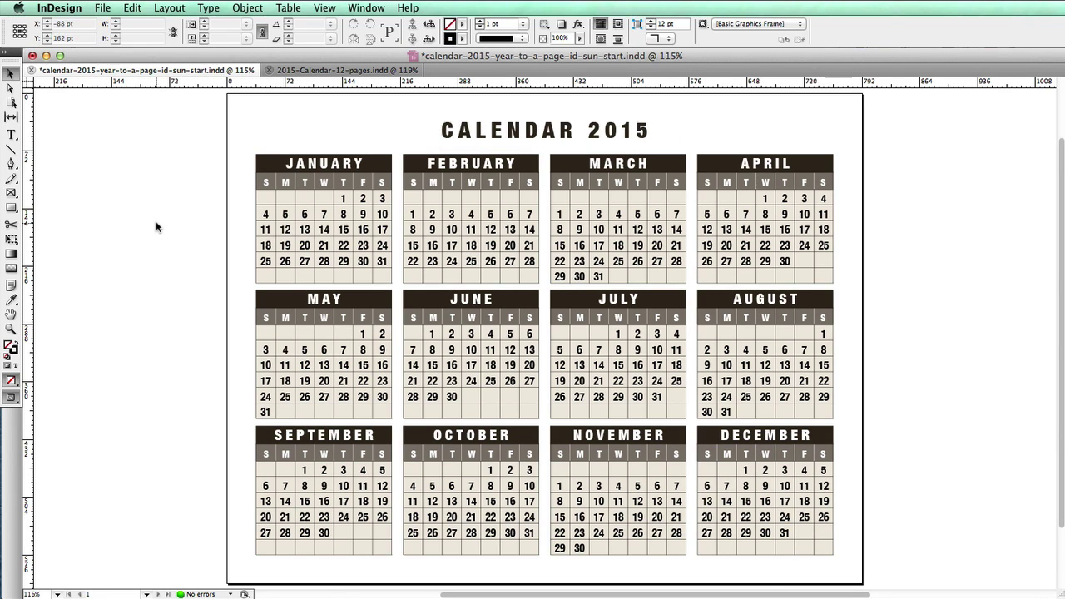
{"action": "key", "text": "super+s"}
- Switch to 2015-Calendar-12-pages.indd and look through its monthly pages from January onward
{"action": "key", "text": "super+grave"}
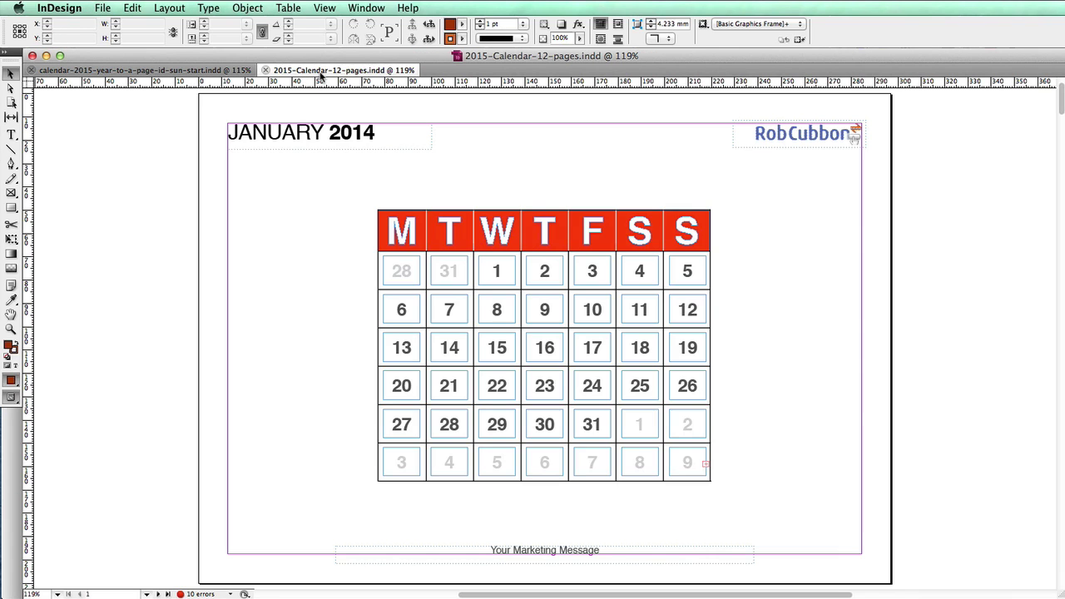
{"action": "key", "text": "shift+Page_Down"}
{"action": "key", "text": "shift+Page_Down"}
{"action": "key", "text": "shift+Page_Down"}
{"action": "key", "text": "shift+Page_Down"}
{"action": "key", "text": "shift+Page_Down"}
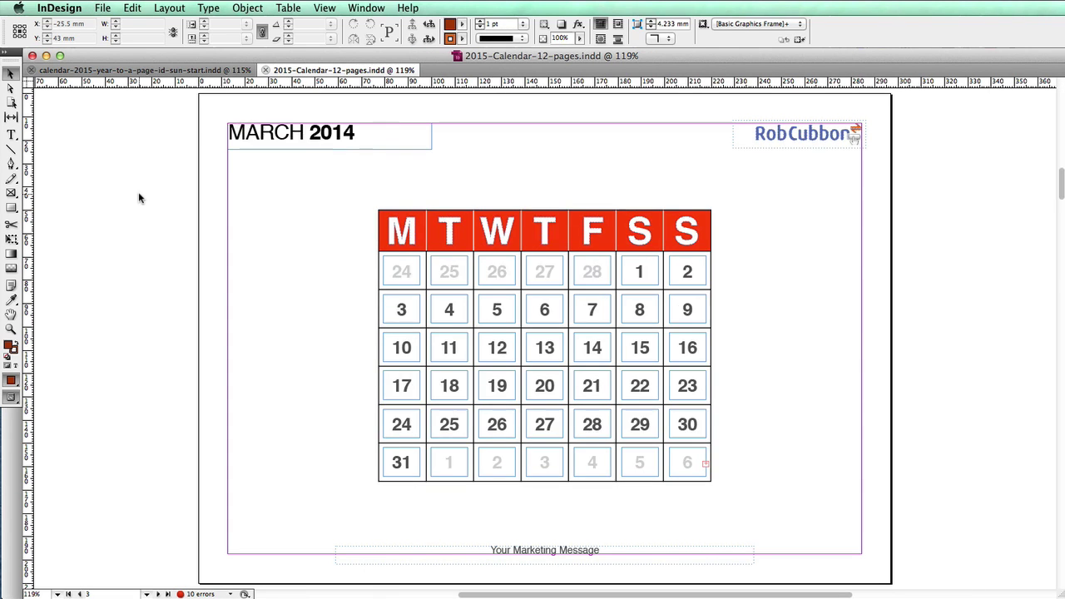
- Look through the monthly pages from March to September and back to July
{"action": "key", "text": "shift+Page_Down"}
{"action": "key", "text": "shift+Page_Down"}
{"action": "key", "text": "shift+Page_Down"}
{"action": "key", "text": "shift+Page_Down"}
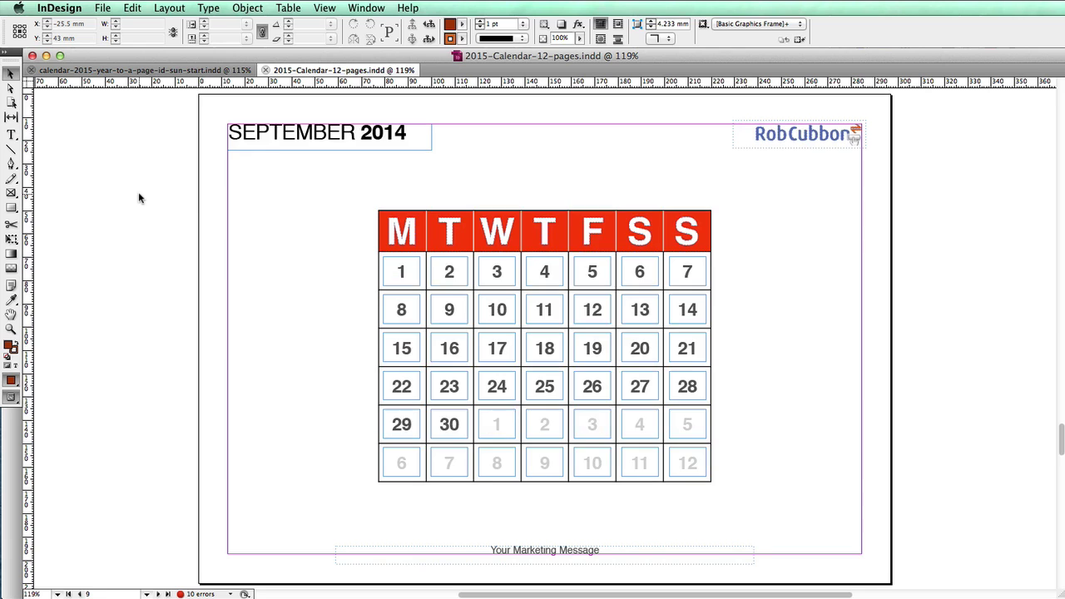
{"action": "key", "text": "shift+Page_Up"}
{"action": "key", "text": "shift+Page_Up"}
{"action": "key", "text": "shift+Page_Up"}
- Find every 2014 in the document and change it to 2015 with Find/Change
{"action": "key", "text": "super+f"}
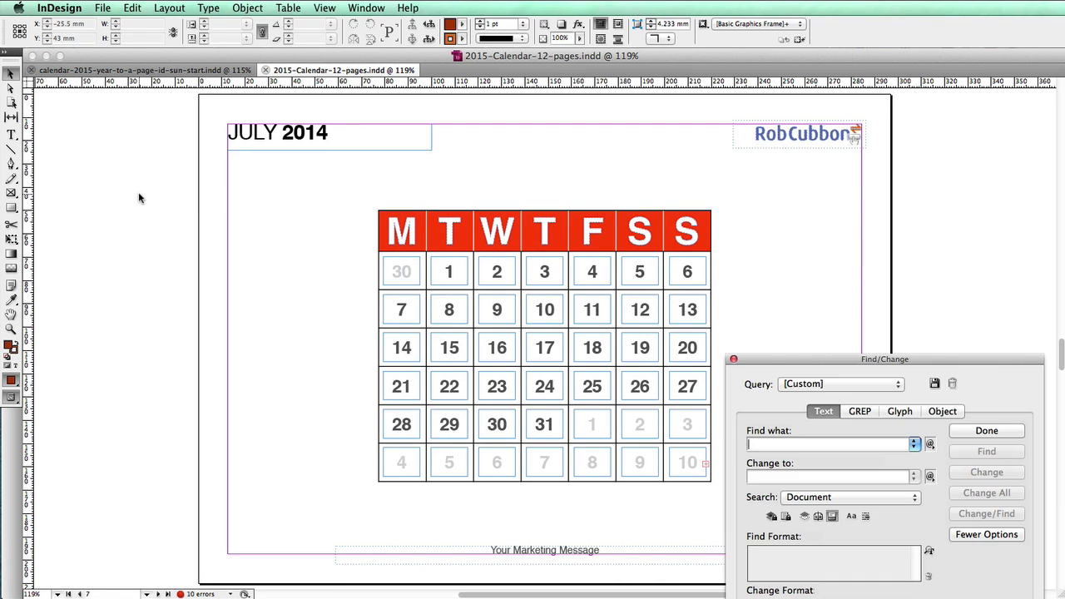
{"action": "left_click_drag", "start_coordinate": [791, 357], "coordinate": [288, 213]}
{"action": "type", "text": "2014"}
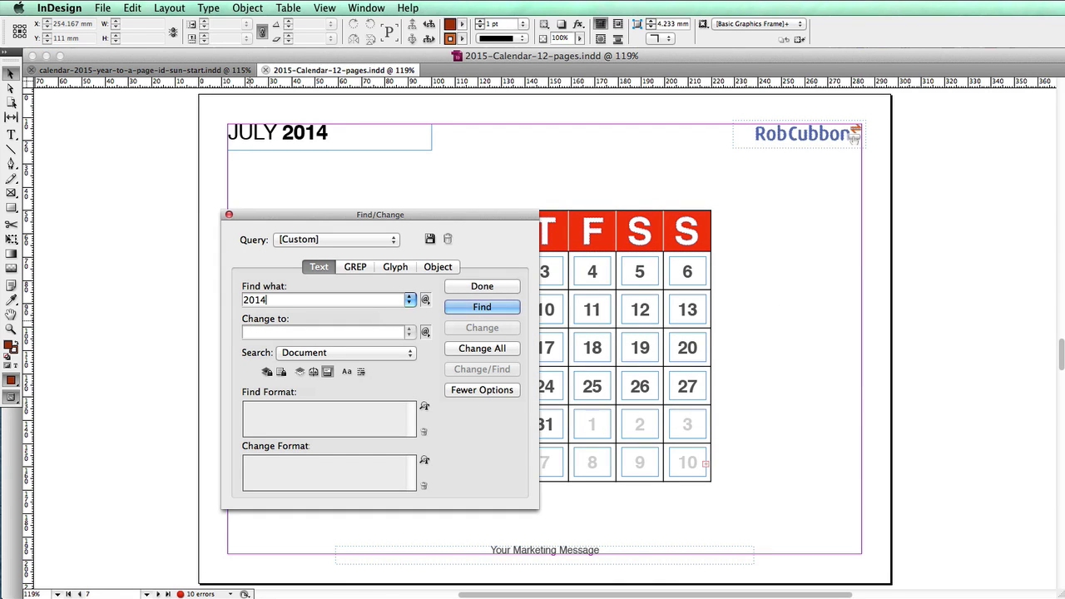
{"action": "key", "text": "Tab"}
{"action": "type", "text": "2015"}
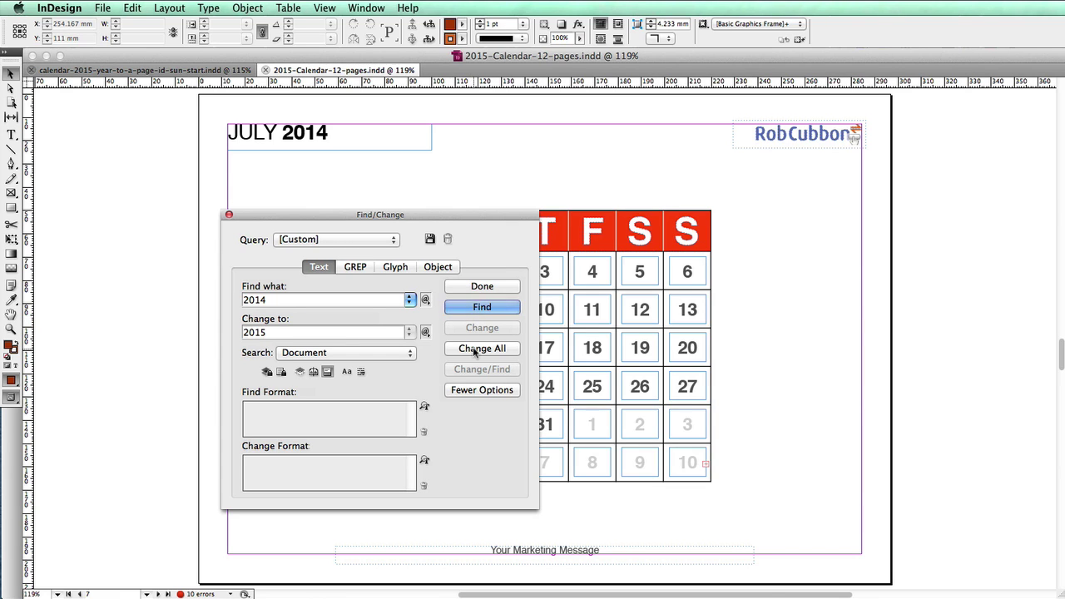
{"action": "left_click", "coordinate": [474, 349]}
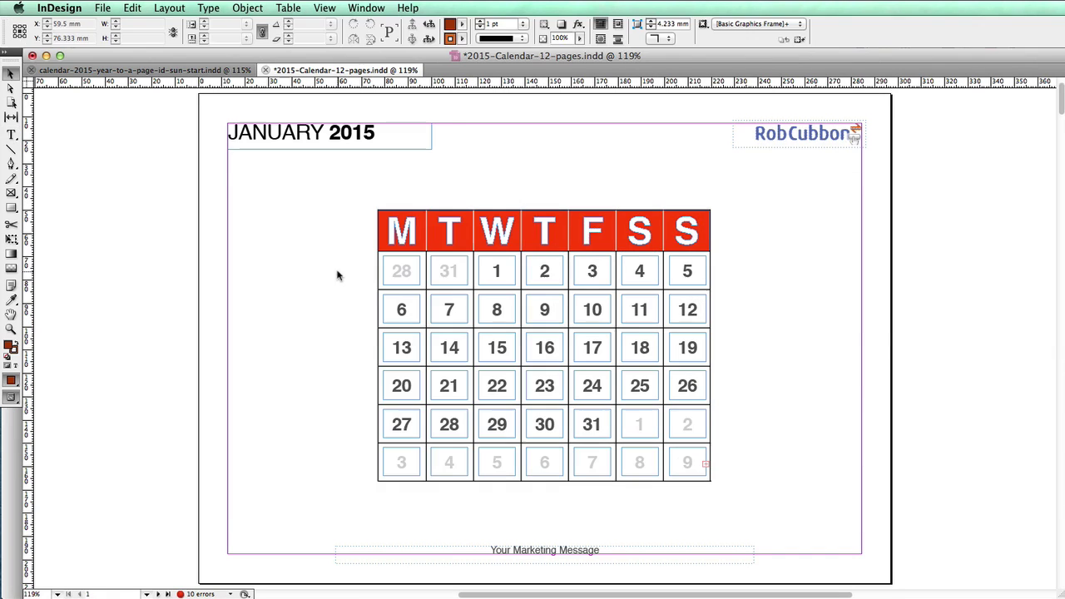
- On the January page, insert 27 and a column break before the first date to shift all dates forward one cell
{"action": "left_click", "coordinate": [397, 279]}
{"action": "key", "text": "slash"}
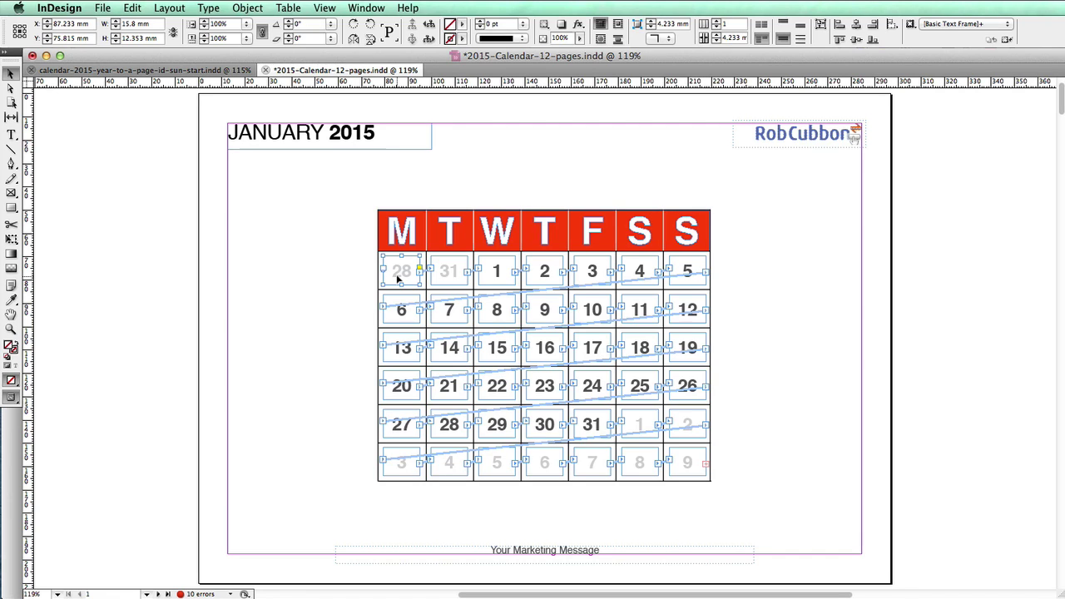
{"action": "double_click", "coordinate": [398, 278]}
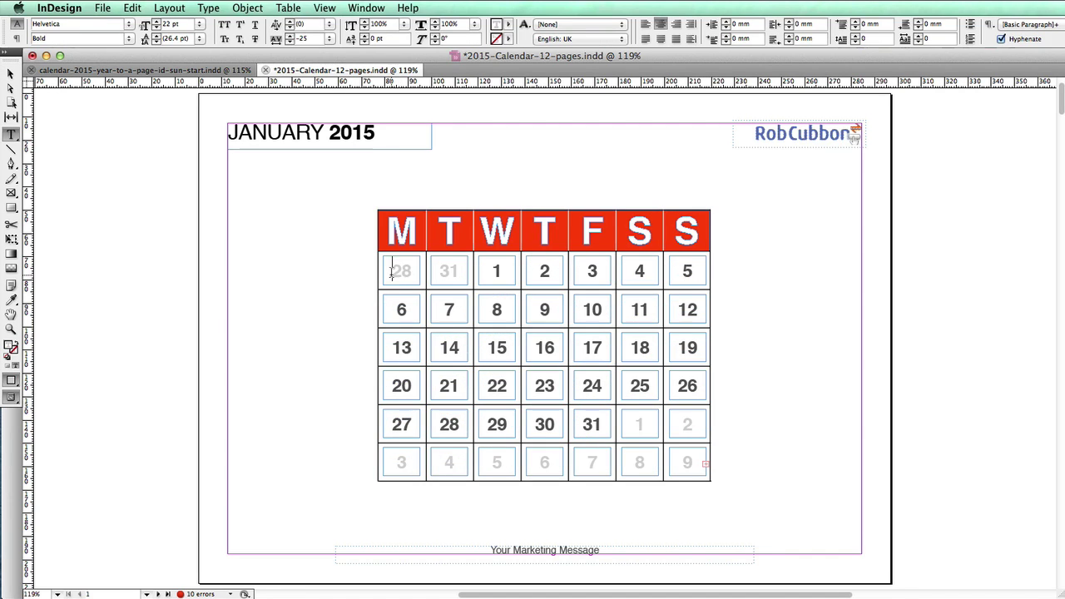
{"action": "key", "text": "super+a"}
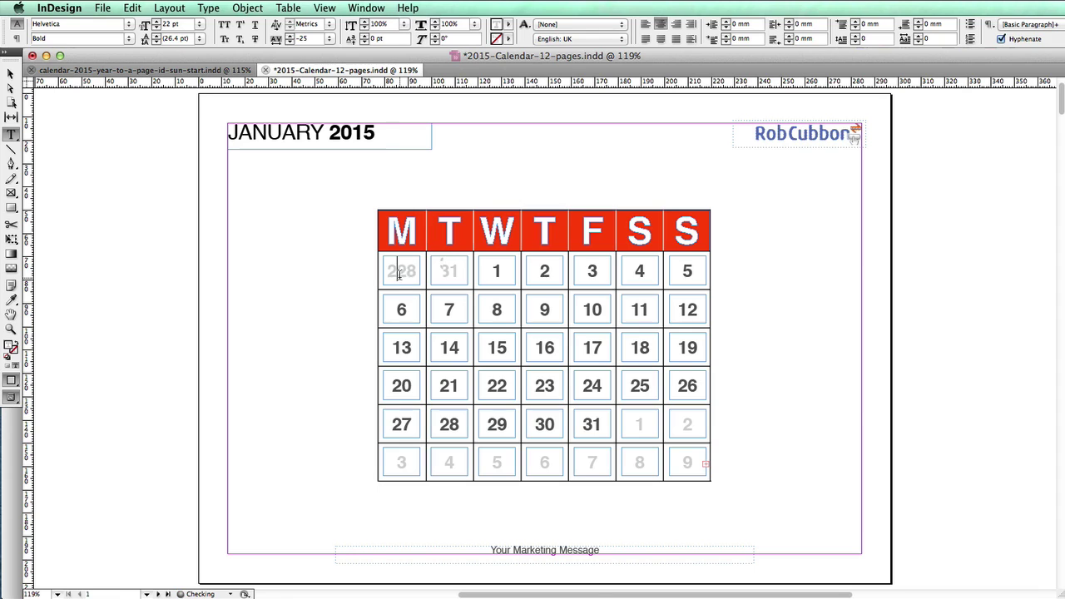
{"action": "key", "text": "BackSpace"}
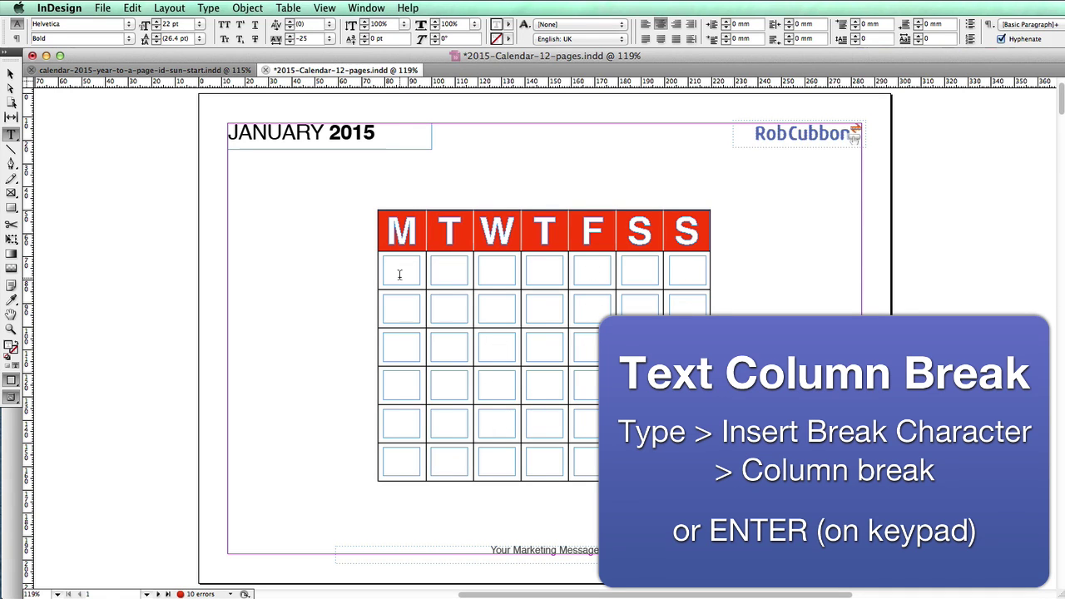
{"action": "key", "text": "super+z"}
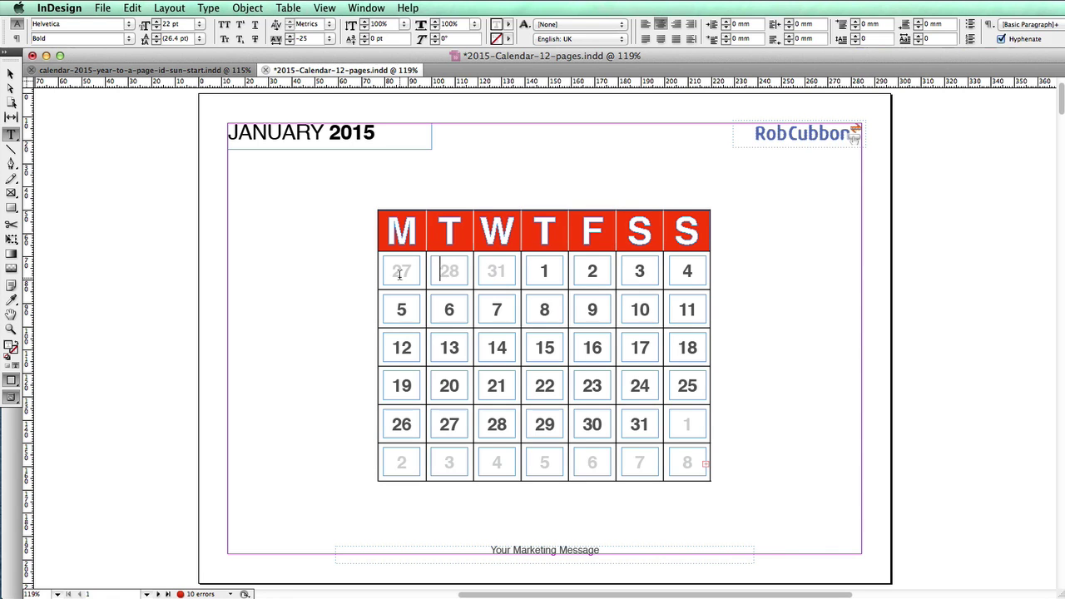
{"action": "key", "text": "super+Tab"}
{"action": "key", "text": "super+Tab"}
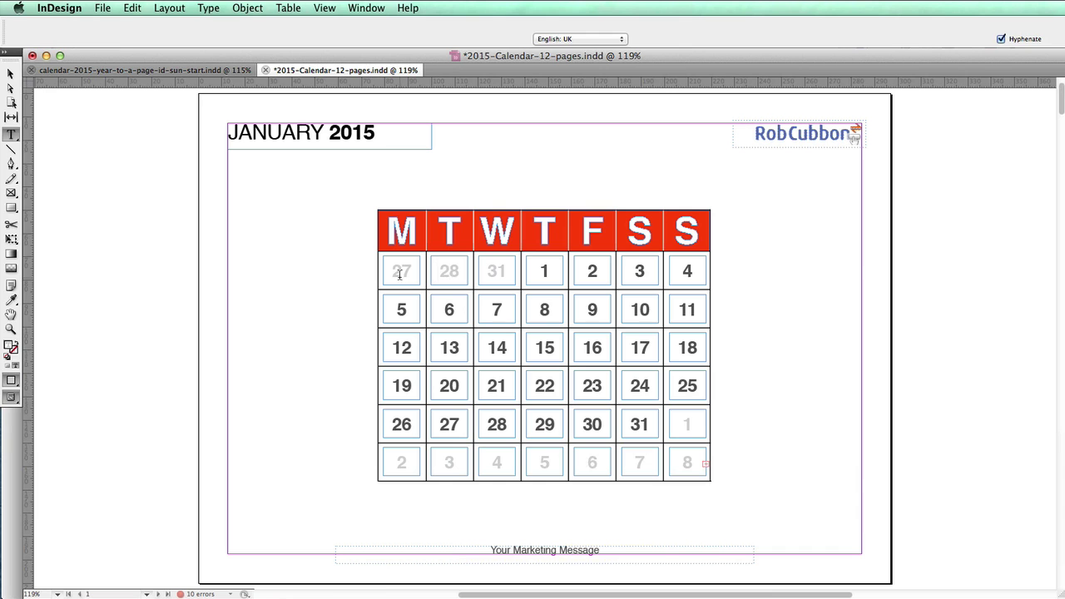
- On the February page, insert 26 and a column break before 27 to shift all dates forward one cell
{"action": "key", "text": "shift+Page_Down"}
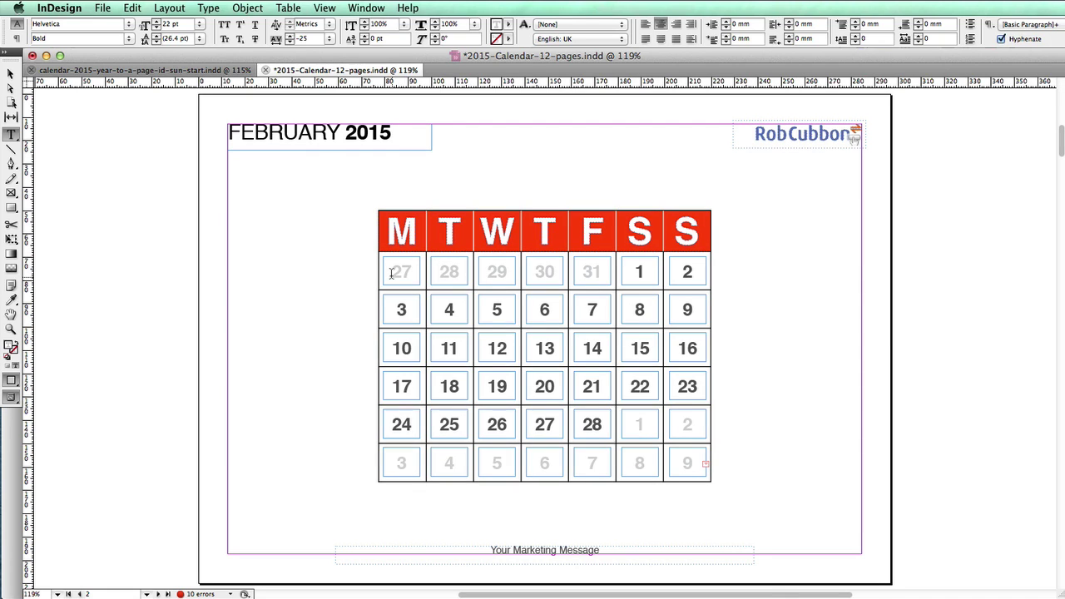
{"action": "left_click", "coordinate": [398, 280]}
{"action": "type", "text": "26"}
{"action": "key", "text": "Return"}
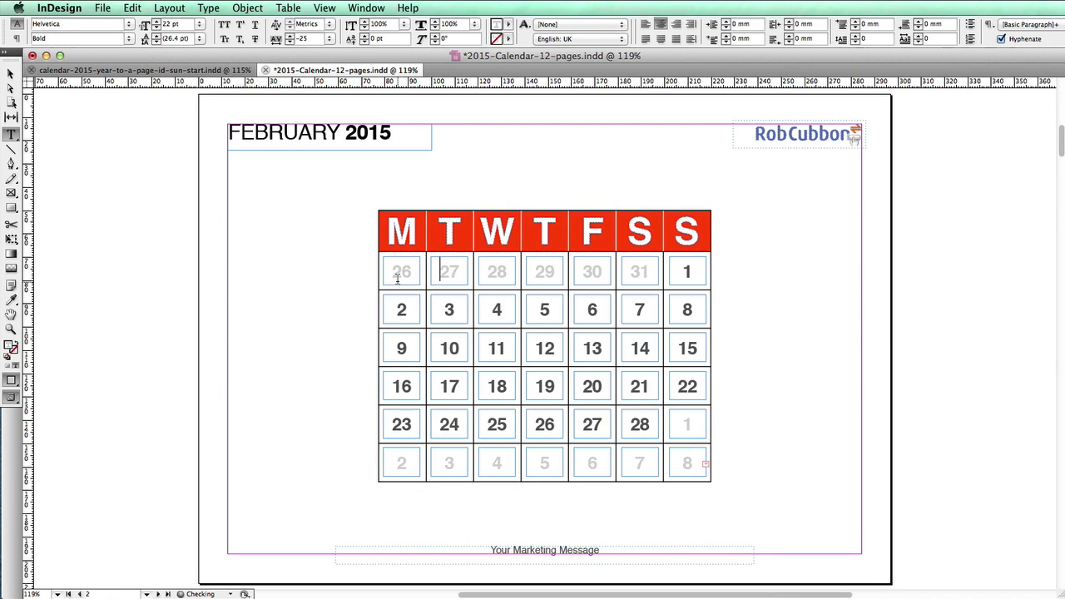